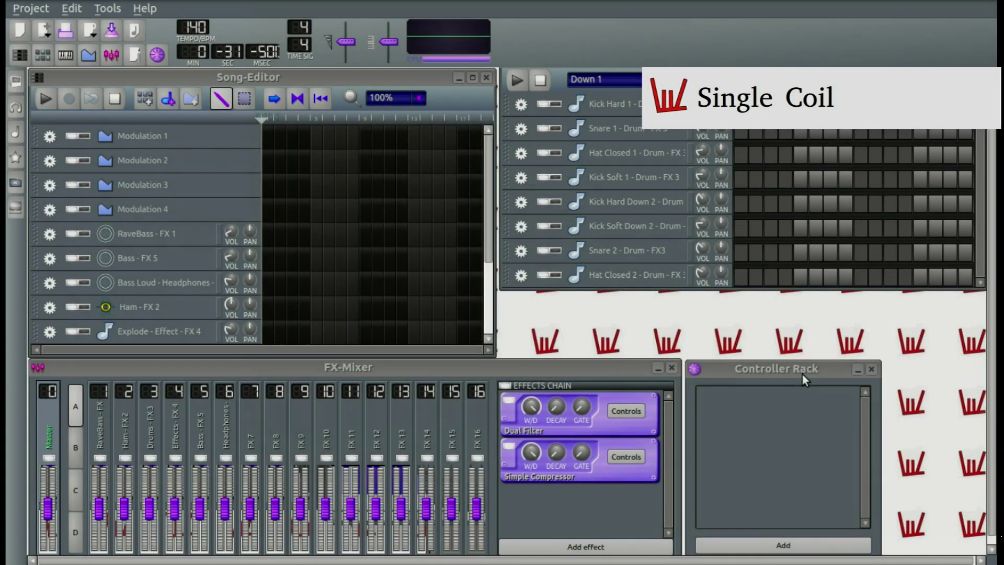
# Move the empty Controller Rack from the lower right to the centre of the screen
pyautogui.moveTo(801, 370); pyautogui.dragTo(517, 268)
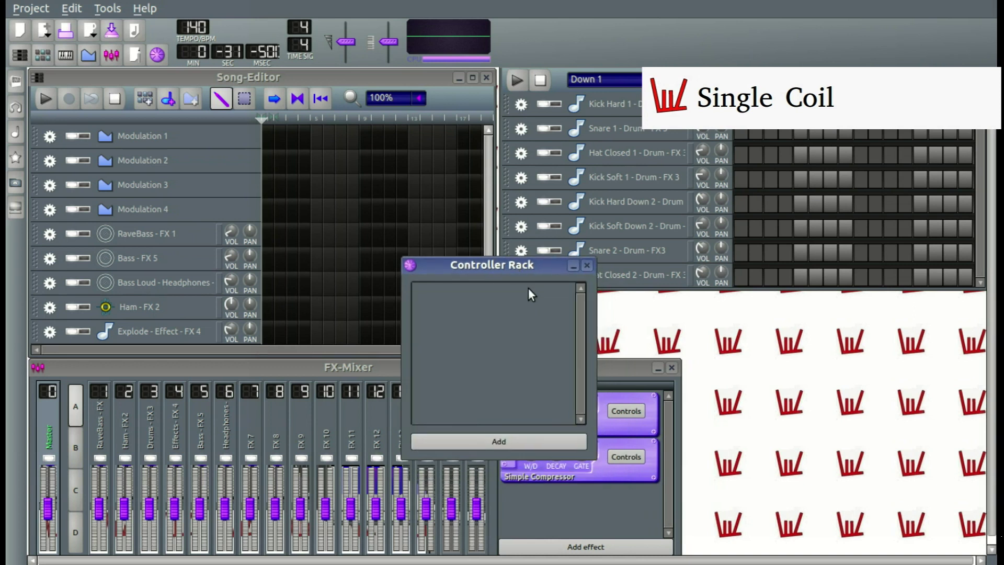
# Draw a cubic, smoothly rising automation curve for Modulation 4, then close the Automation Editor
pyautogui.doubleClick(265, 214)
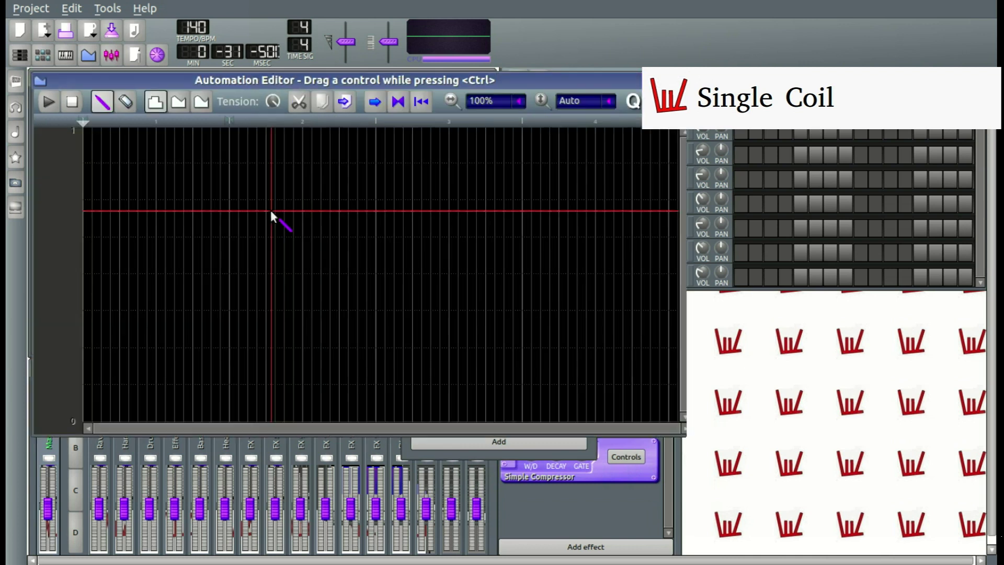
pyautogui.click(327, 266)
pyautogui.click(253, 373)
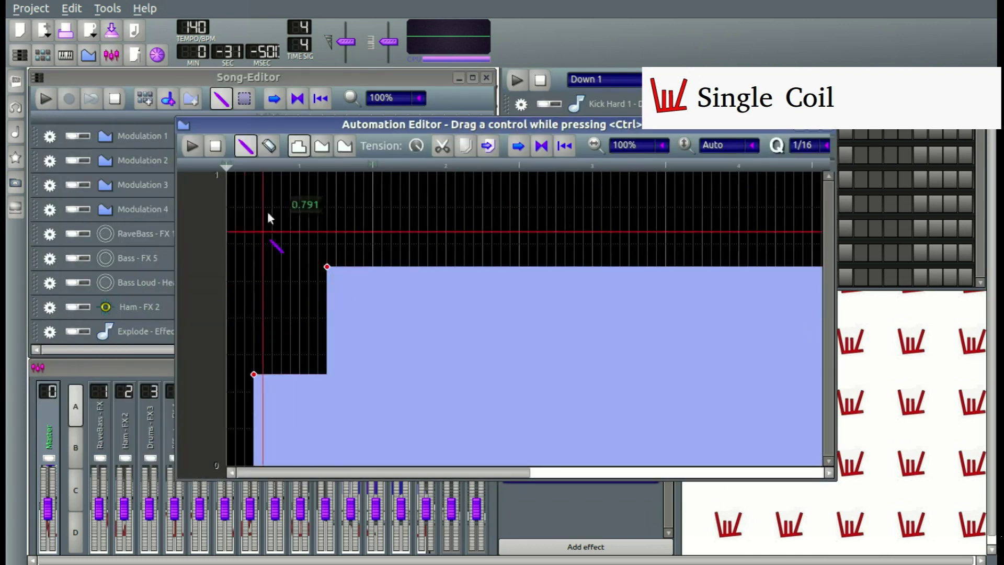
pyautogui.click(344, 146)
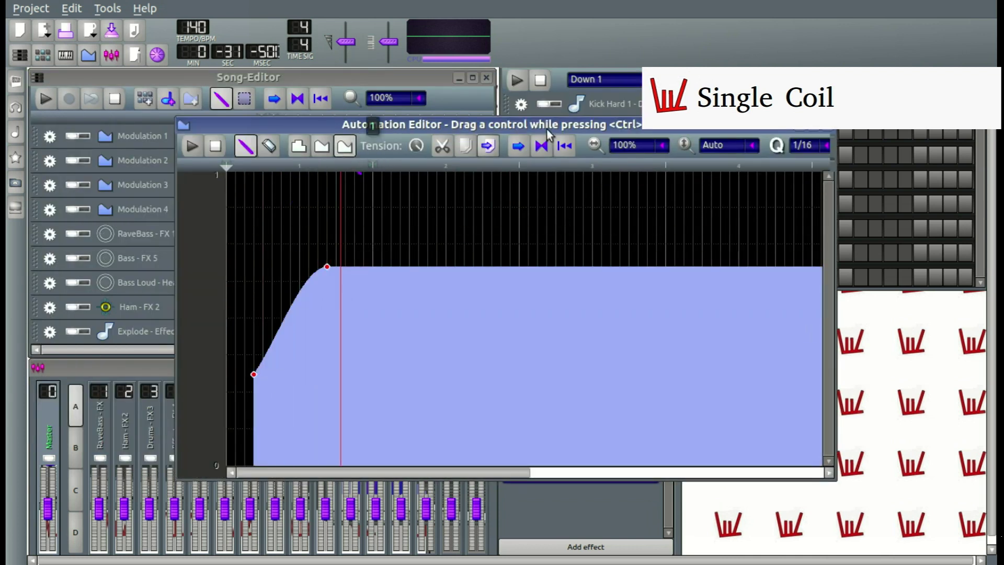
pyautogui.click(828, 125)
# Bring the Controller Rack back beside the mixer and add an LFO controller, Controller 1
pyautogui.press('F11')
pyautogui.moveTo(531, 274); pyautogui.dragTo(813, 365)
pyautogui.click(804, 539)
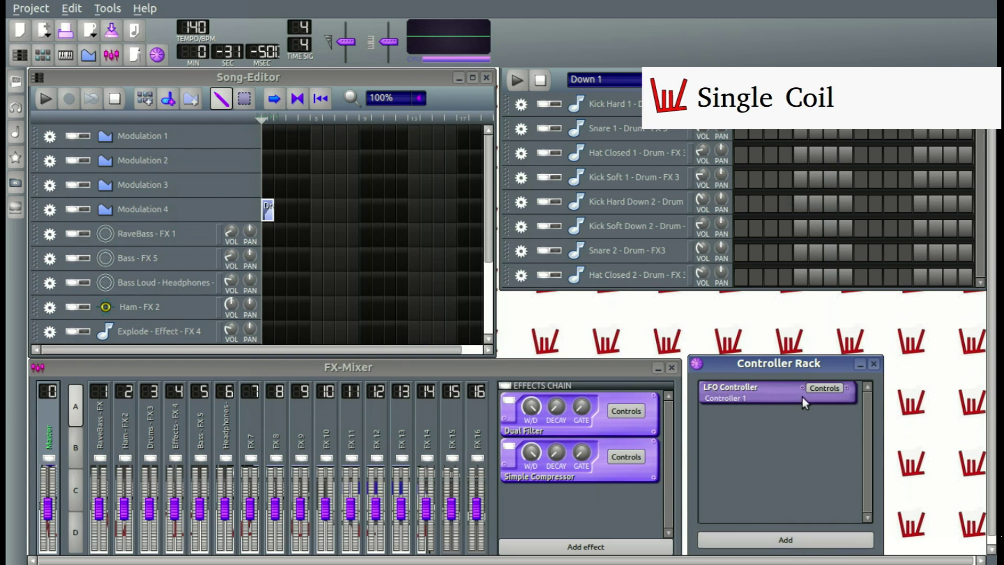
# Open Controller 1's LFO settings window and place it over the Controller Rack
pyautogui.click(814, 389)
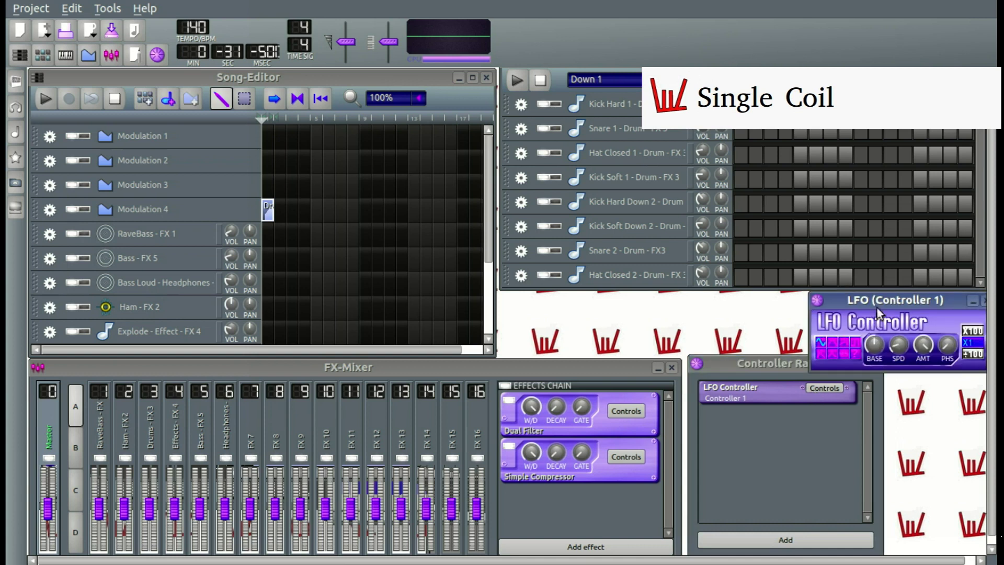
pyautogui.moveTo(881, 302); pyautogui.dragTo(761, 372)
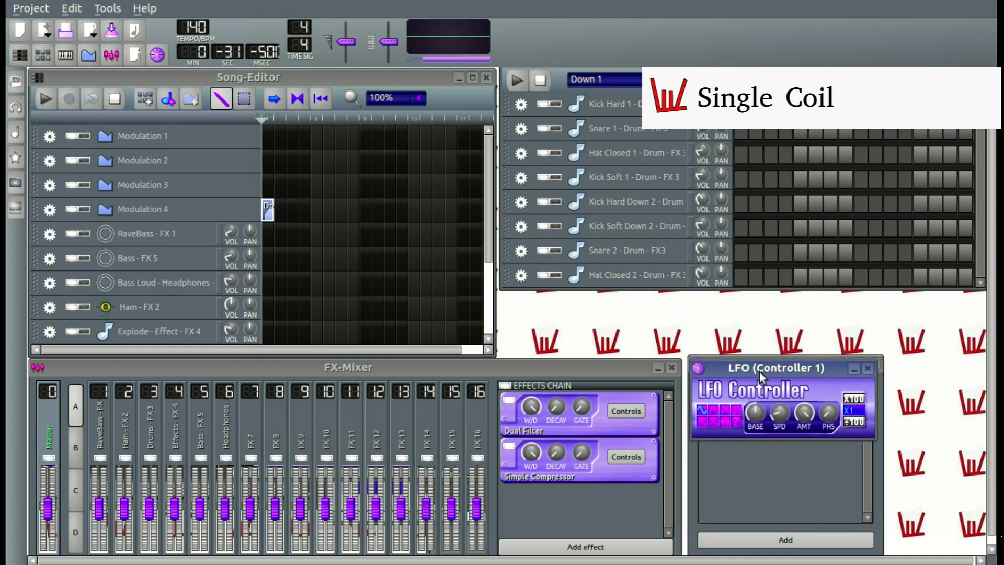
# Open the Snare 1 instrument window on the left and switch on its first four beat steps
pyautogui.click(658, 140)
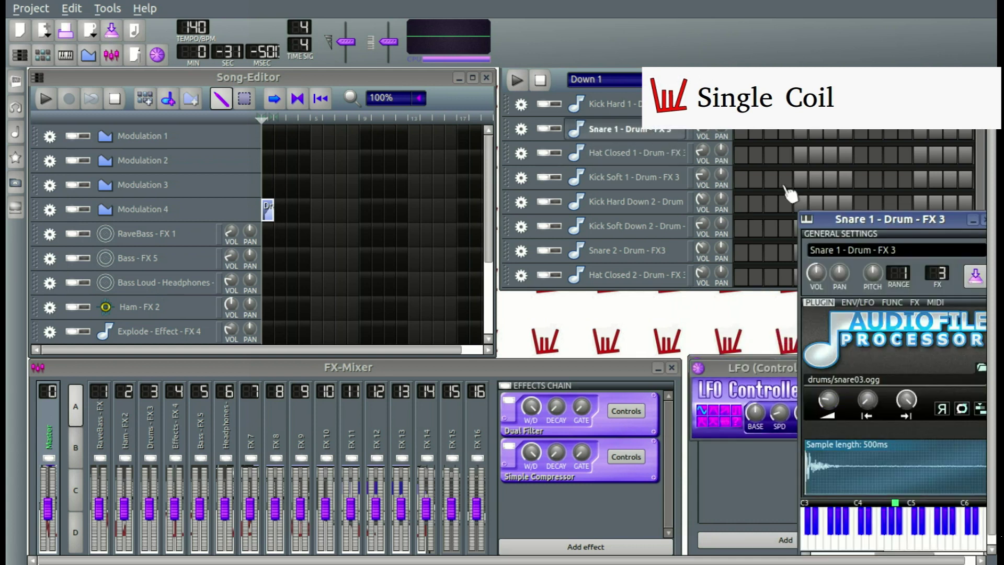
pyautogui.moveTo(839, 220); pyautogui.dragTo(299, 176)
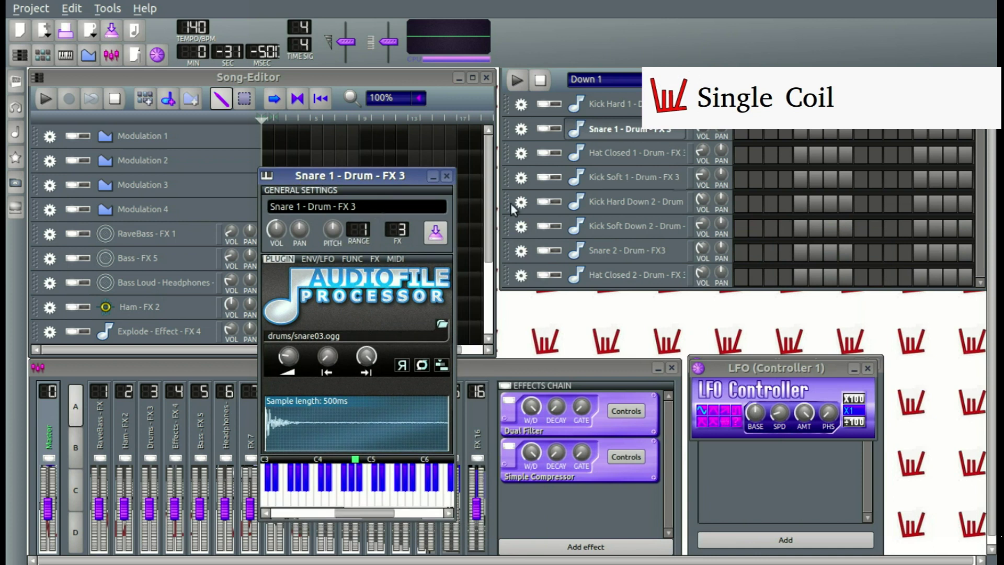
pyautogui.click(742, 135)
pyautogui.click(771, 135)
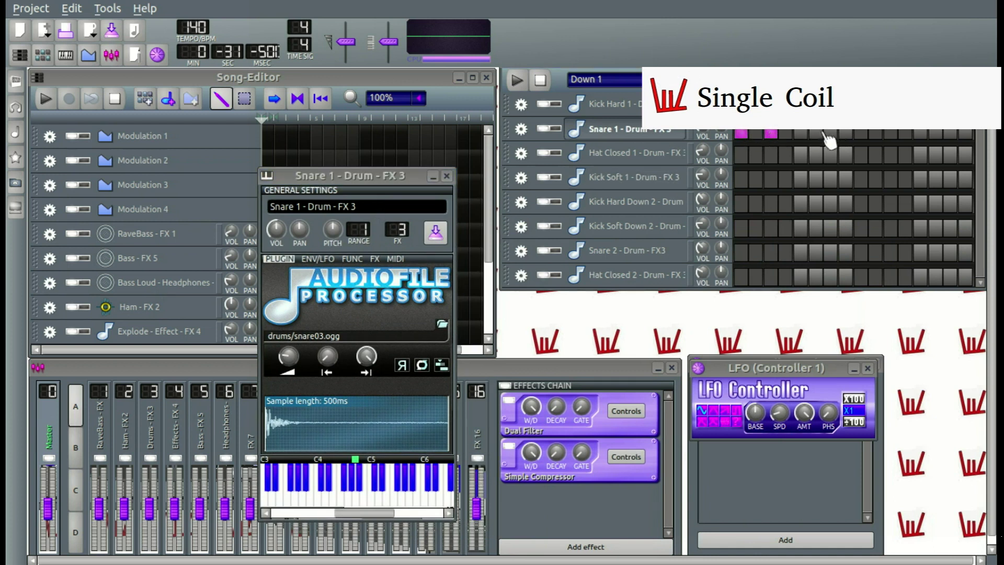
pyautogui.click(800, 135)
pyautogui.click(816, 135)
# Switch on eight more steps across the rest of the Snare 1 row
pyautogui.click(830, 135)
pyautogui.click(845, 135)
pyautogui.click(861, 135)
pyautogui.click(876, 135)
pyautogui.click(891, 135)
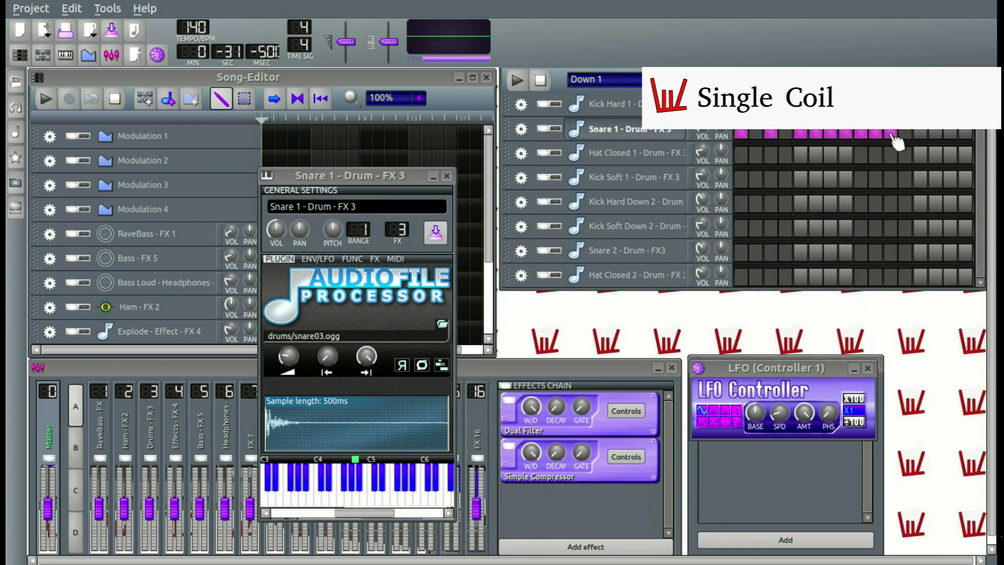
pyautogui.click(921, 135)
pyautogui.click(936, 135)
pyautogui.click(951, 135)
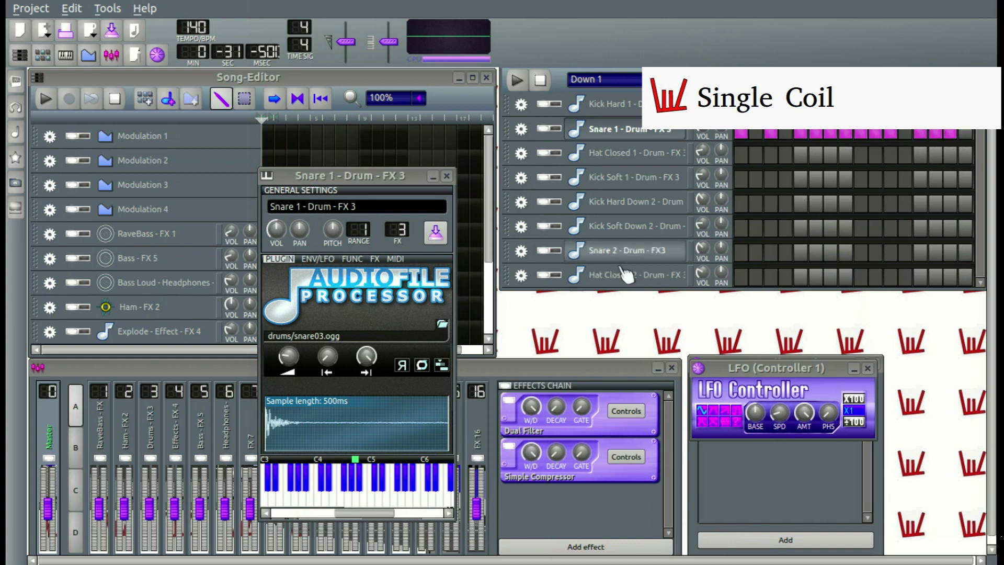
# Link Snare 1's PITCH knob to Controller 1 as a user controller and confirm
pyautogui.moveTo(372, 179); pyautogui.dragTo(388, 171)
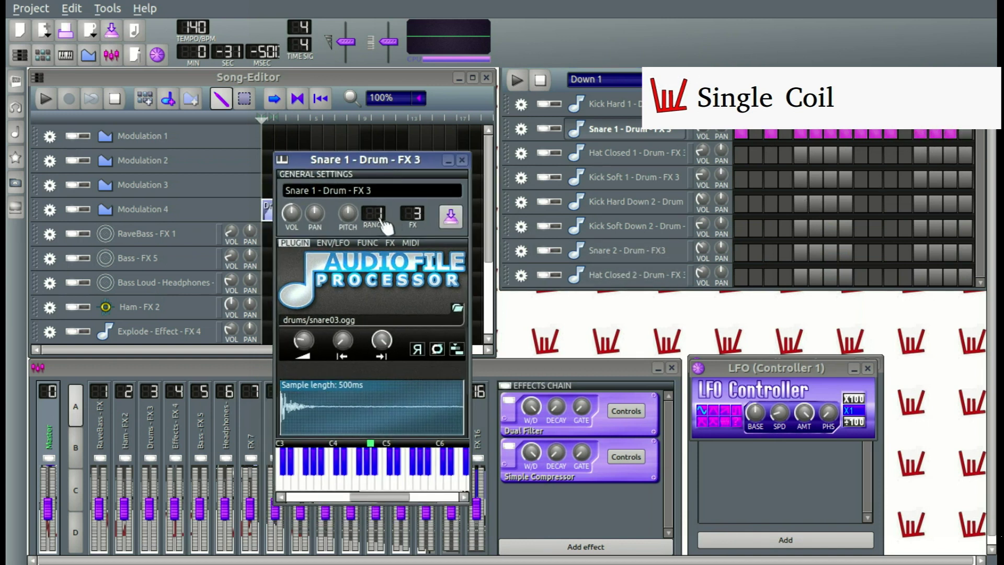
pyautogui.rightClick(346, 216)
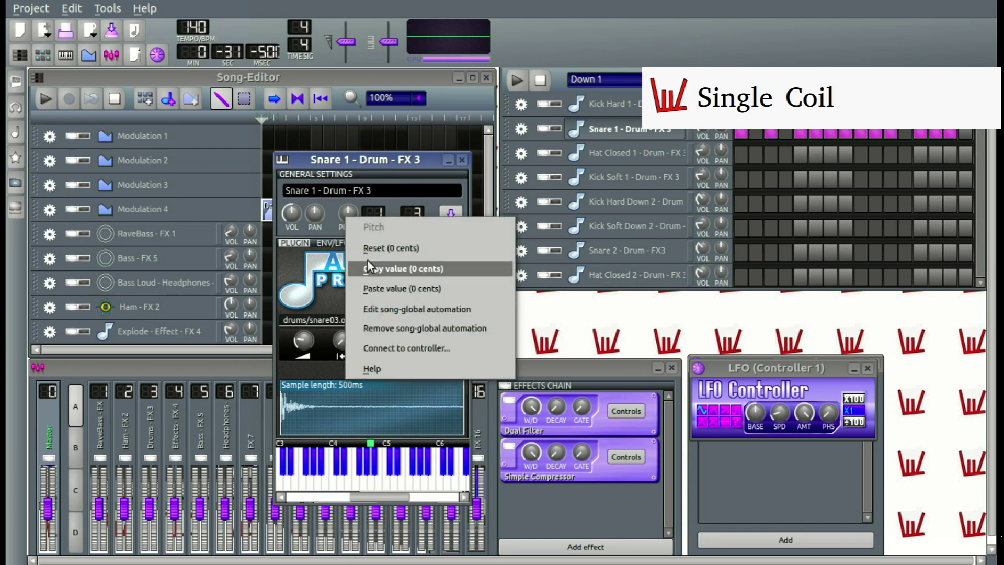
pyautogui.click(397, 350)
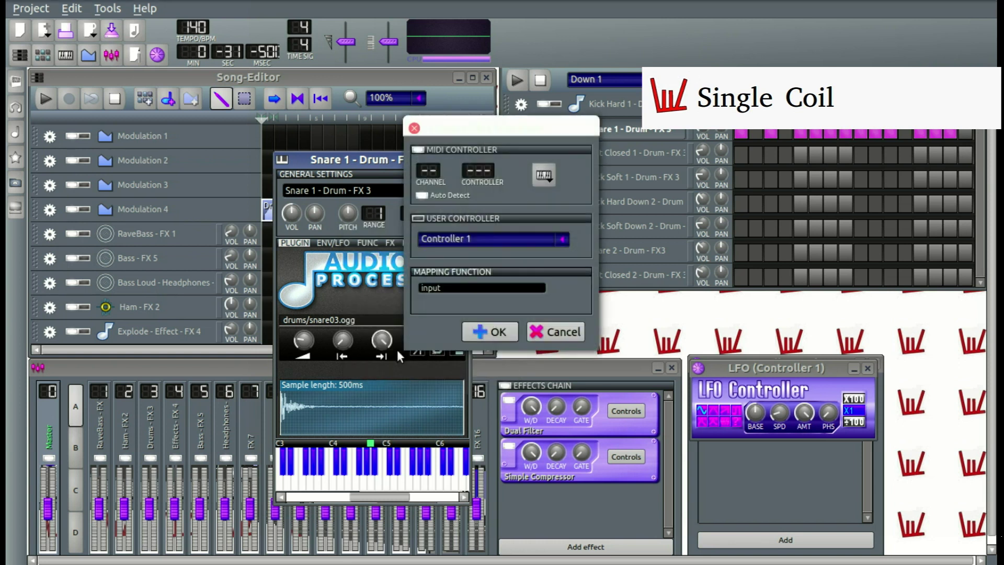
pyautogui.click(422, 222)
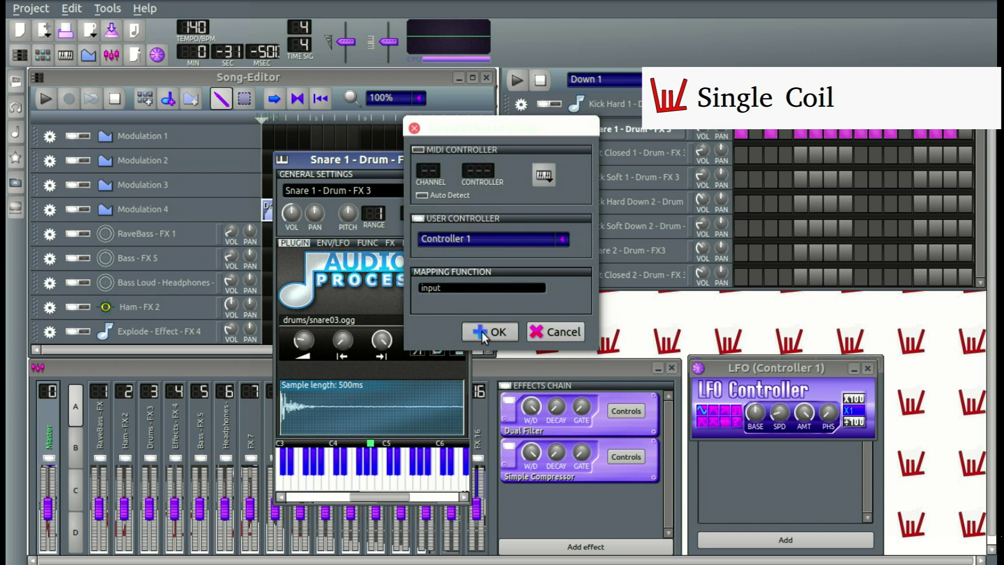
pyautogui.click(563, 239)
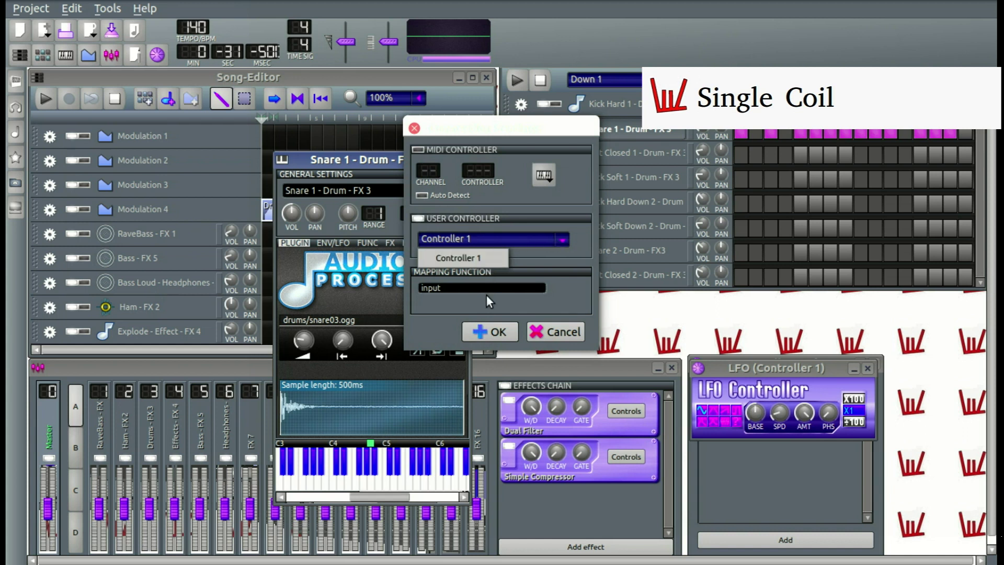
pyautogui.click(544, 259)
pyautogui.click(500, 337)
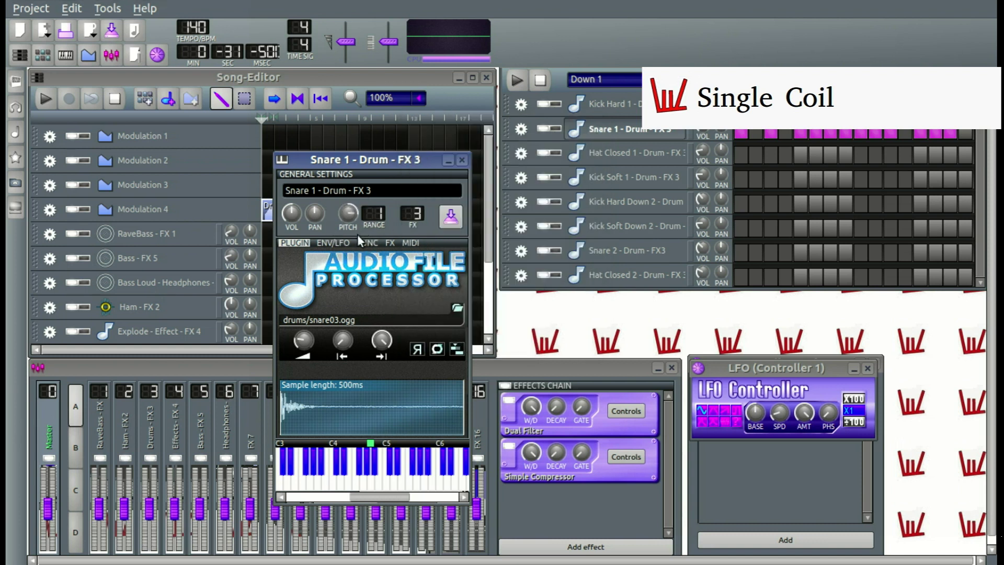
pyautogui.moveTo(758, 369); pyautogui.dragTo(750, 266)
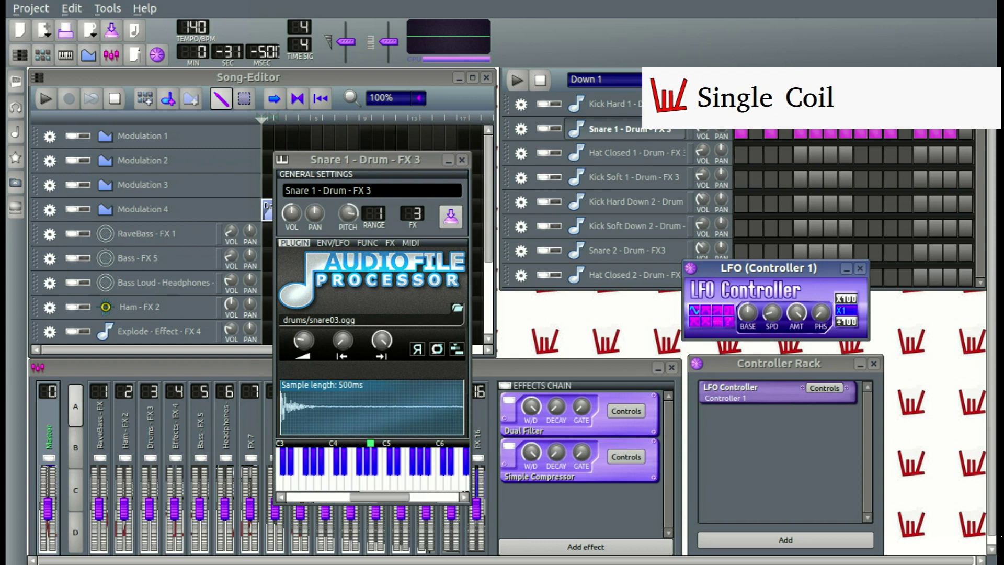
pyautogui.press('space')
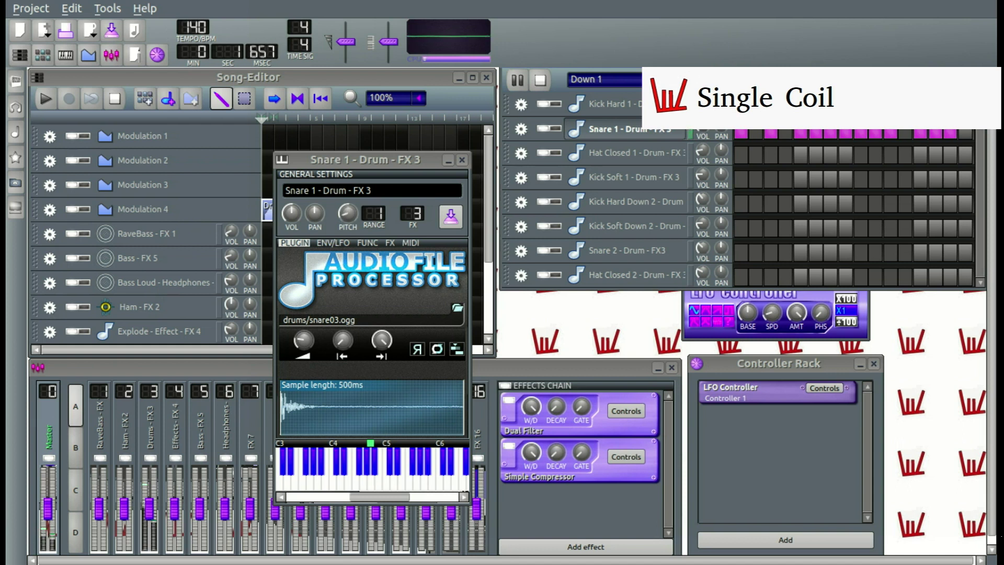
pyautogui.press('space')
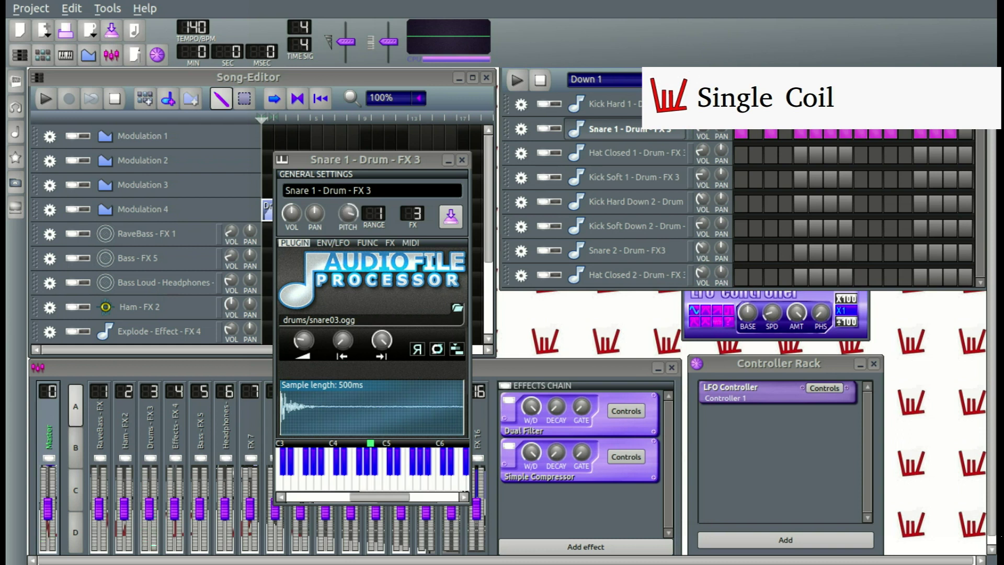
# Add a second LFO controller, Controller 2, and place its settings above the rack
pyautogui.click(816, 540)
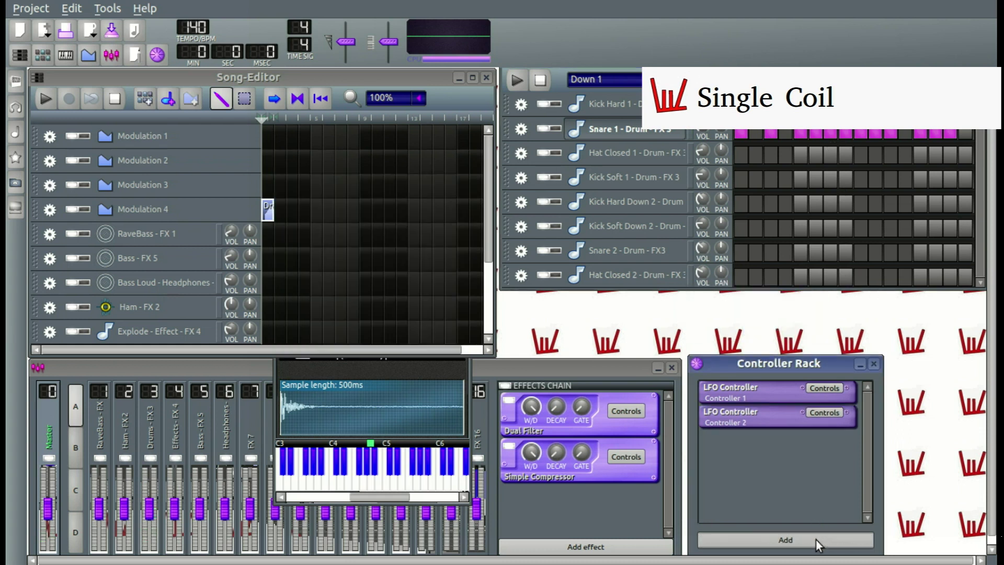
pyautogui.click(824, 412)
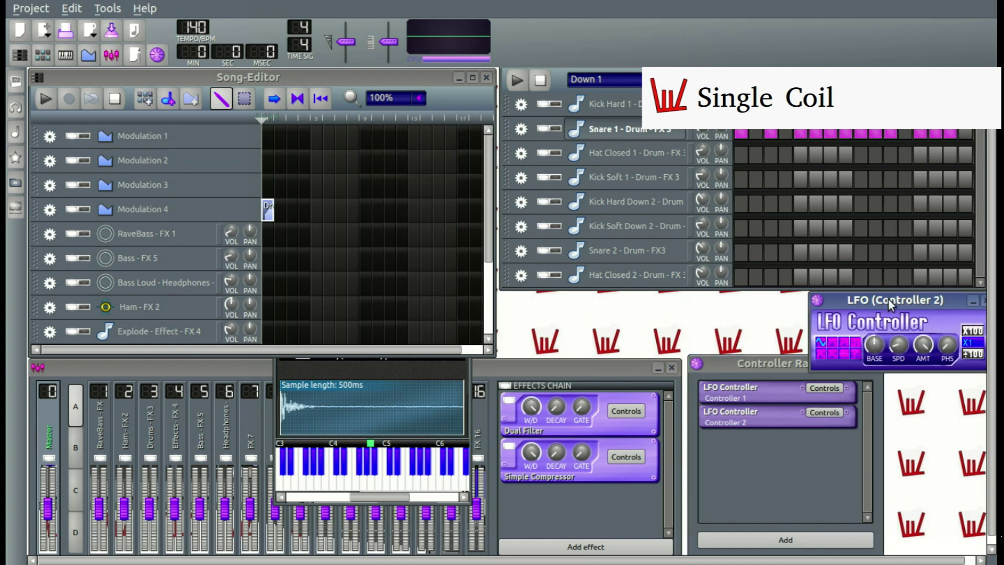
pyautogui.moveTo(889, 299); pyautogui.dragTo(772, 281)
# Connect Snare 1's VOL knob to Controller 2 as a user controller and confirm
pyautogui.click(374, 401)
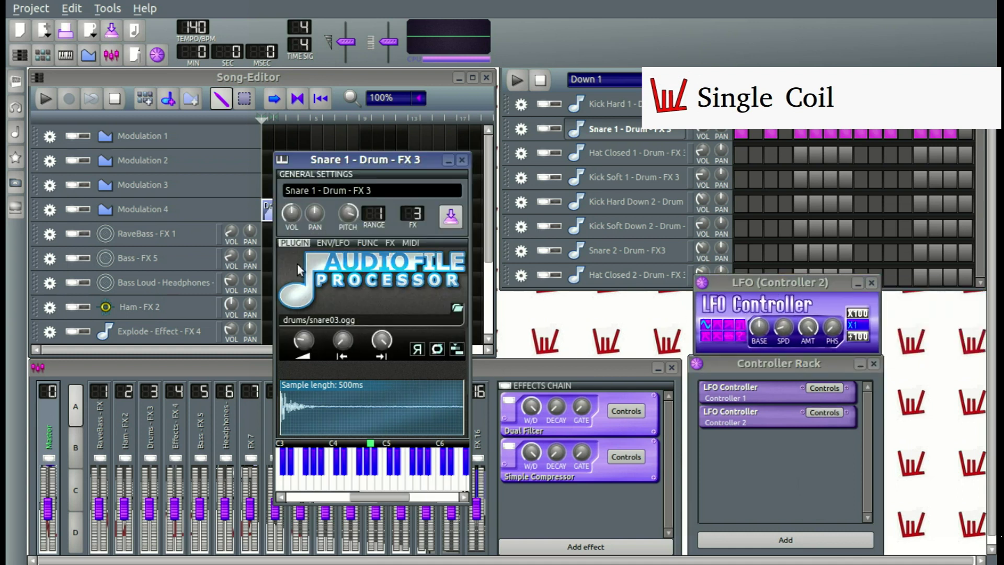
pyautogui.rightClick(296, 226)
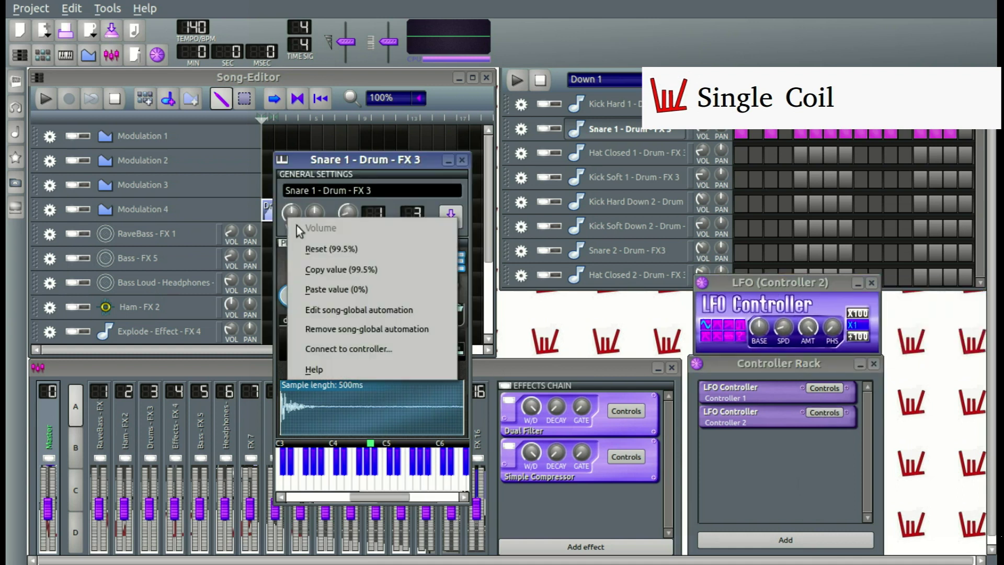
pyautogui.click(338, 350)
pyautogui.click(561, 239)
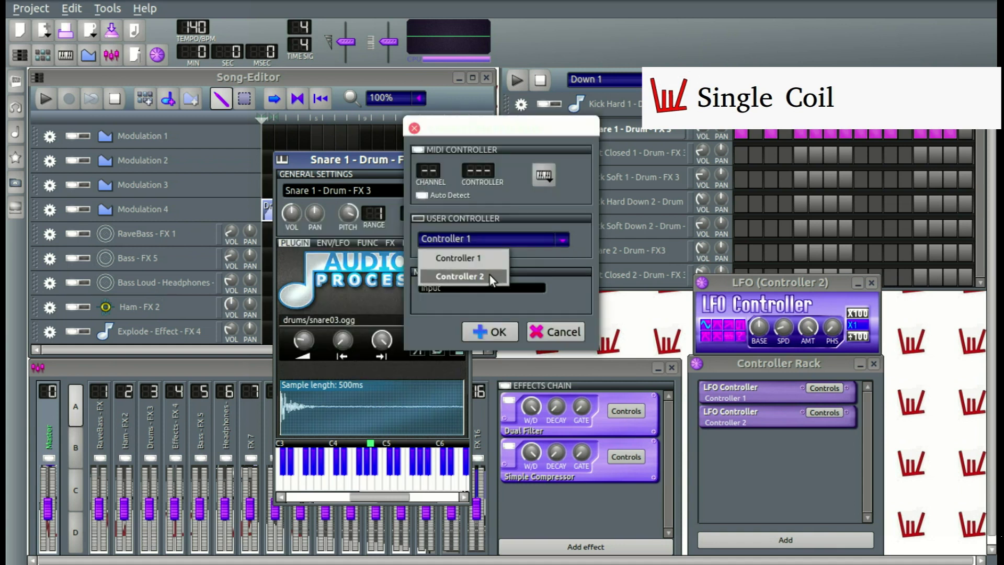
pyautogui.click(460, 275)
pyautogui.click(421, 219)
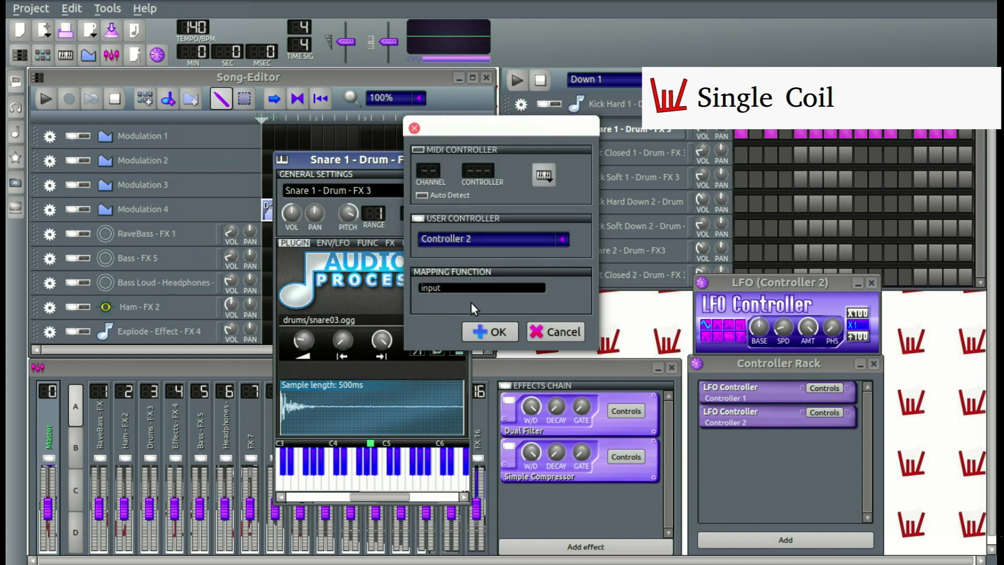
pyautogui.click(498, 333)
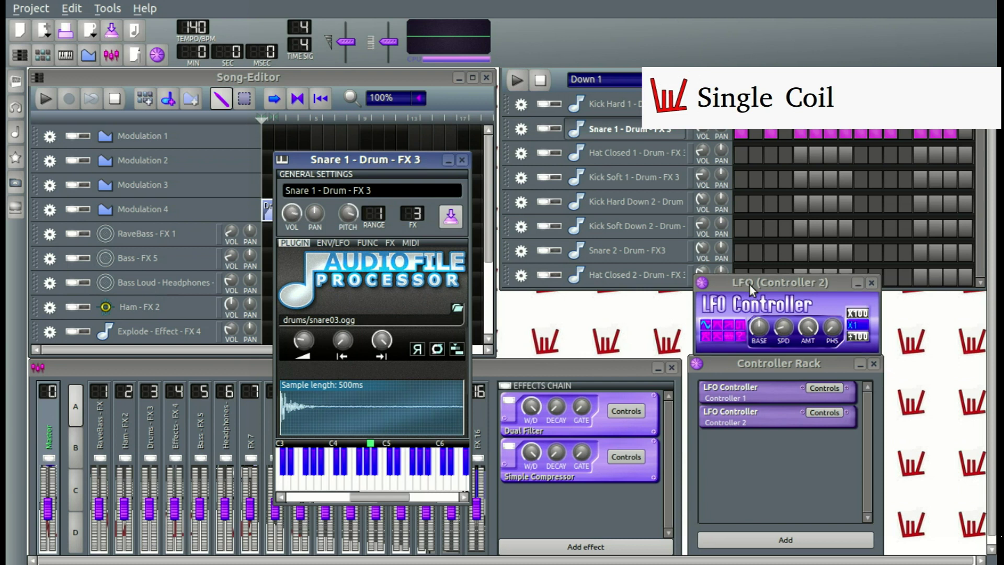
# Move Controller 2's LFO window down and change its waveform from sine to square, then another shape
pyautogui.moveTo(749, 283); pyautogui.dragTo(689, 320)
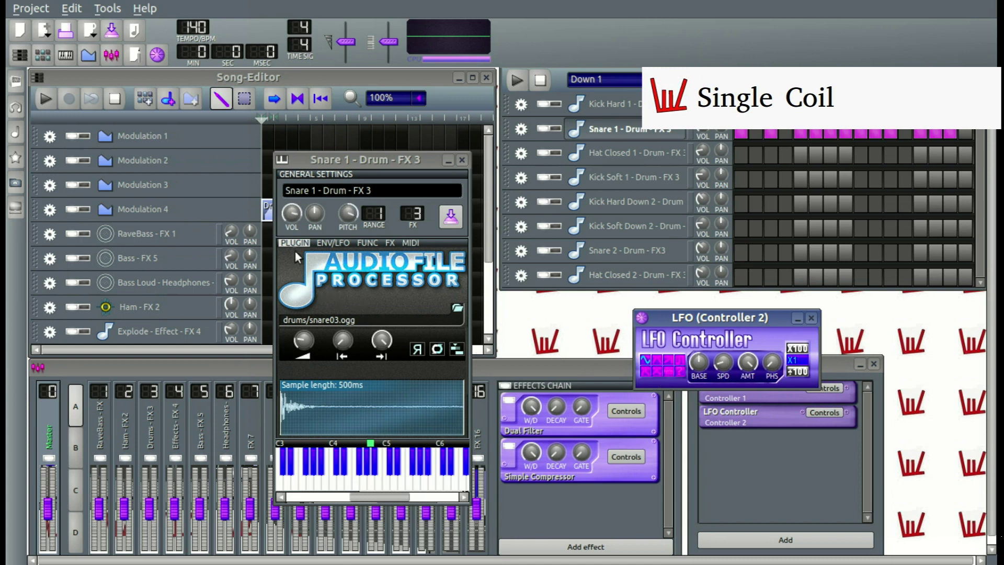
pyautogui.click(679, 360)
pyautogui.click(668, 371)
# Pick the user-defined waveform, browse the /usr/share/lmms/samples/waveforms files, then close the dialog
pyautogui.click(676, 371)
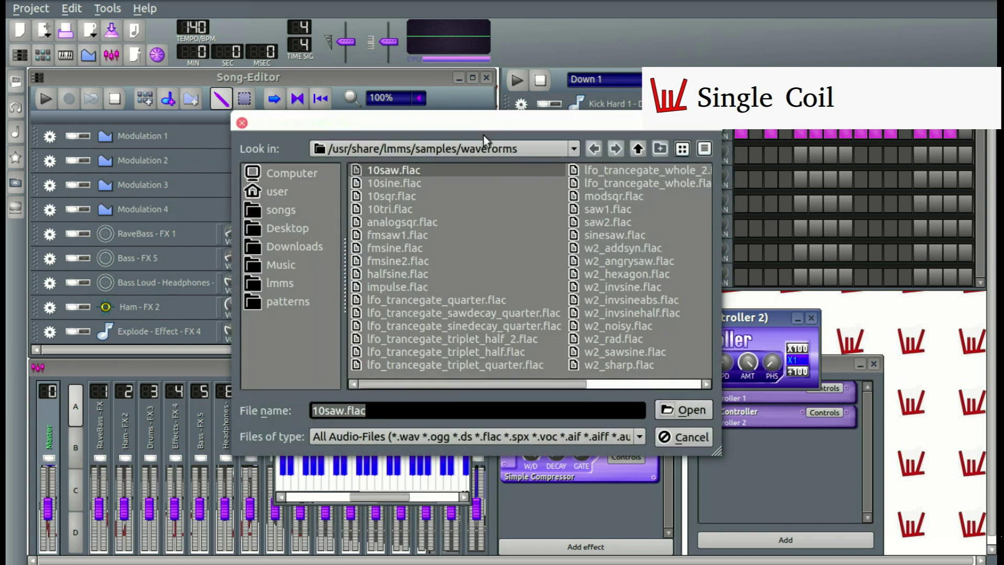
pyautogui.moveTo(488, 120); pyautogui.dragTo(455, 109)
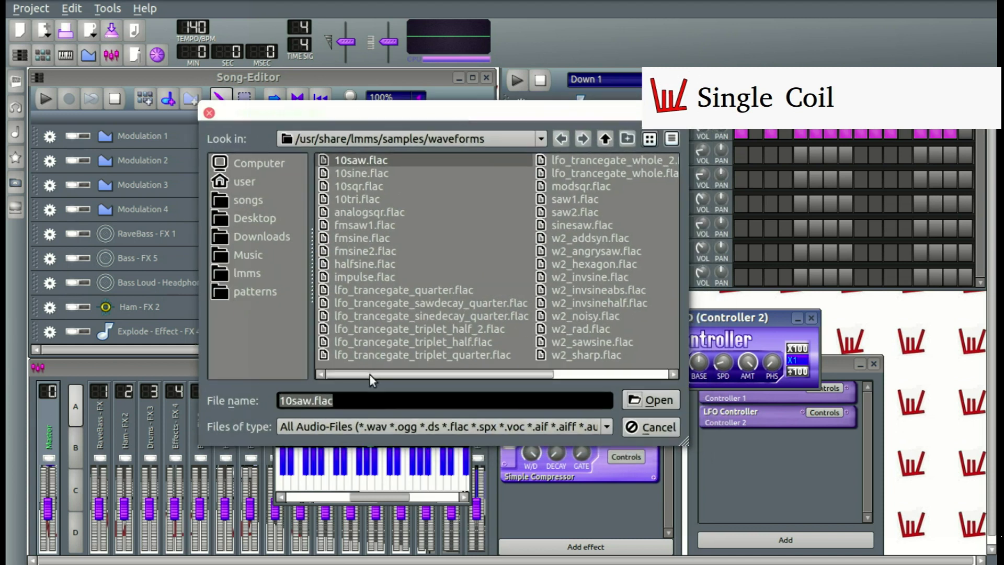
pyautogui.moveTo(369, 375); pyautogui.dragTo(453, 370)
pyautogui.hscroll(-5, 427, 364)
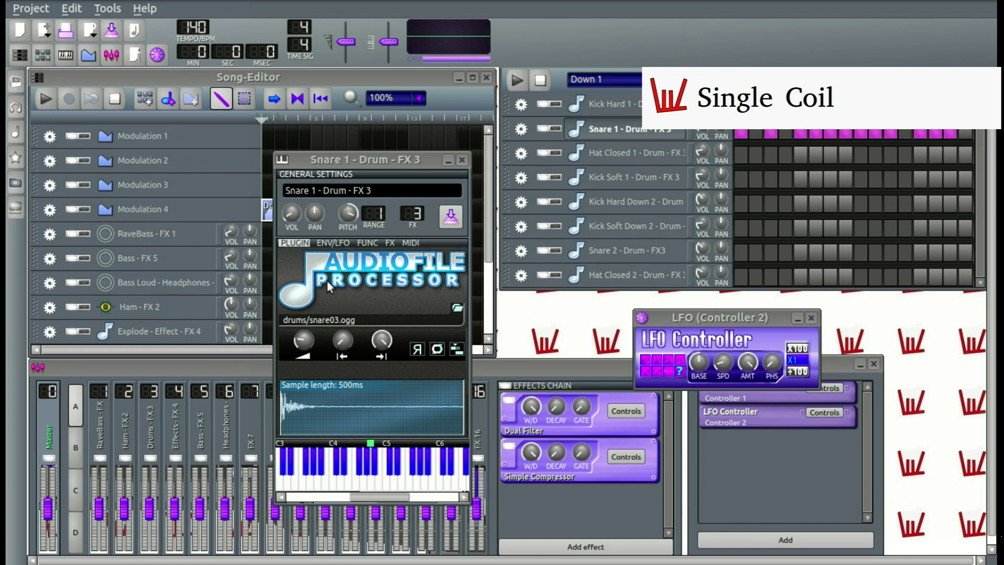
# Check Controller 2's SPD knob, then try X100 and settle on the ÷100 speed multiplier
pyautogui.click(723, 362)
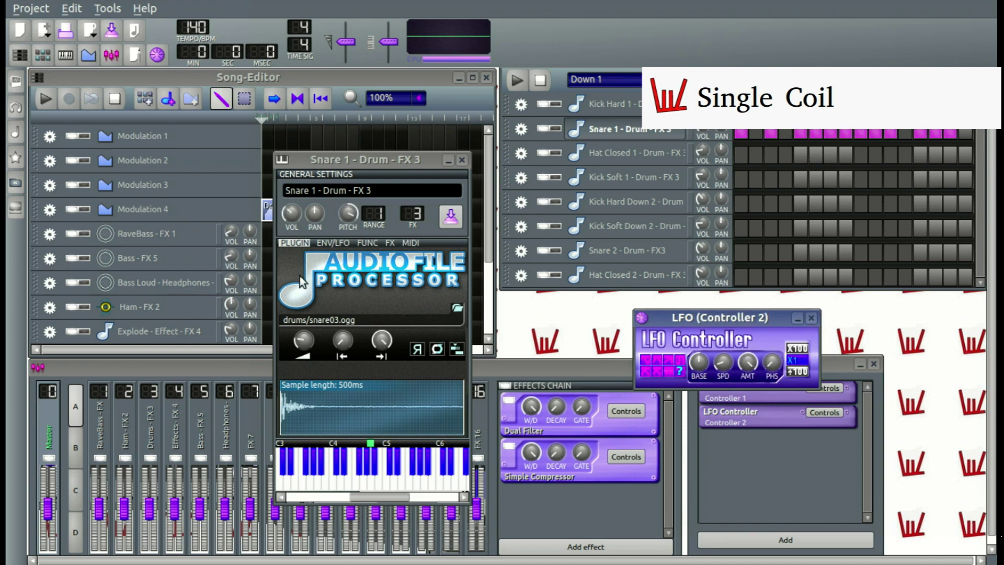
pyautogui.click(729, 372)
pyautogui.click(797, 348)
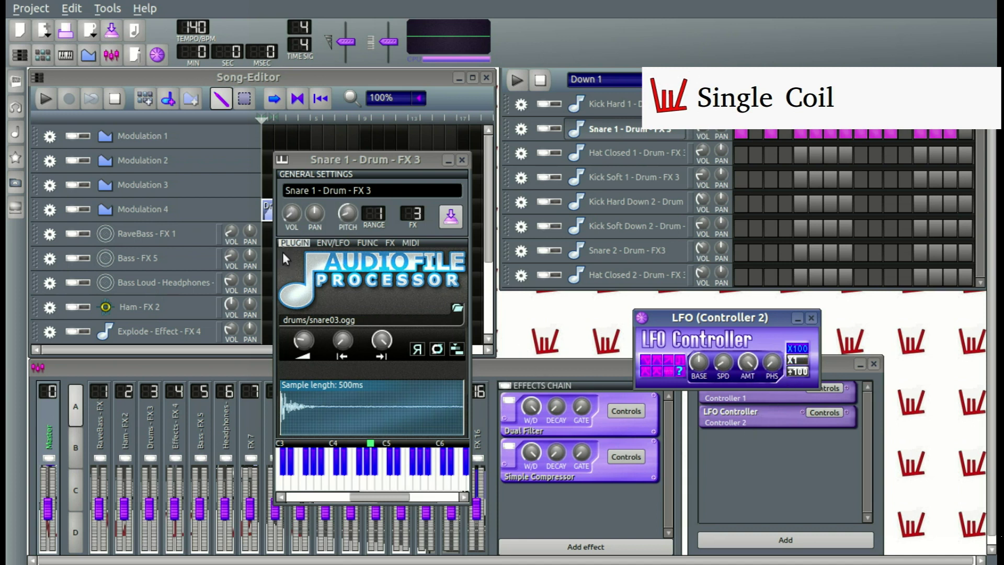
pyautogui.click(806, 371)
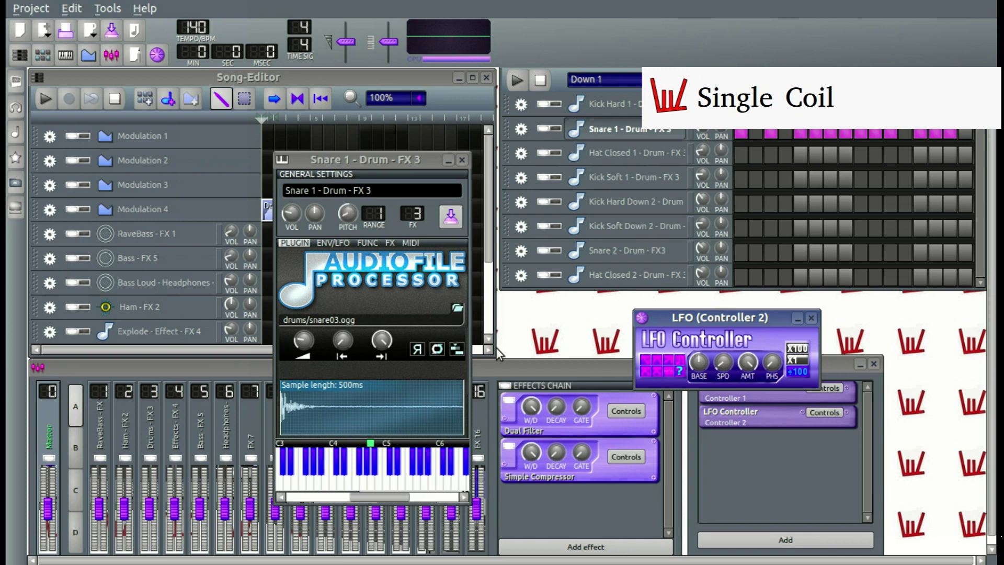
# Drag Controller 2's LFO window up and left so it no longer covers the Controller Rack
pyautogui.moveTo(714, 312); pyautogui.dragTo(569, 282)
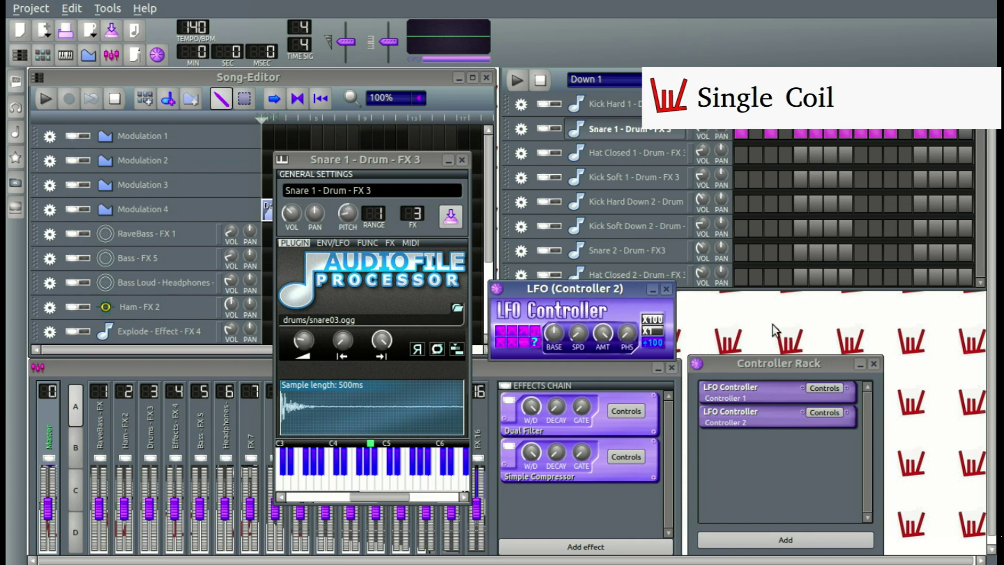